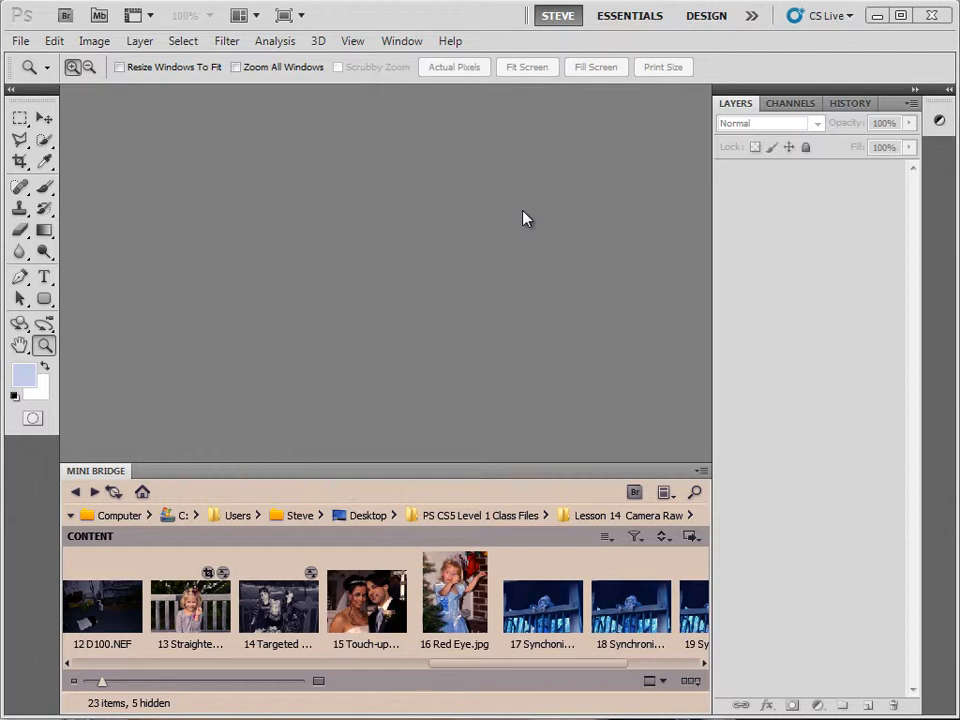
Step: Open the image 15 Touch-up.JPG in Camera Raw
click(453, 588)
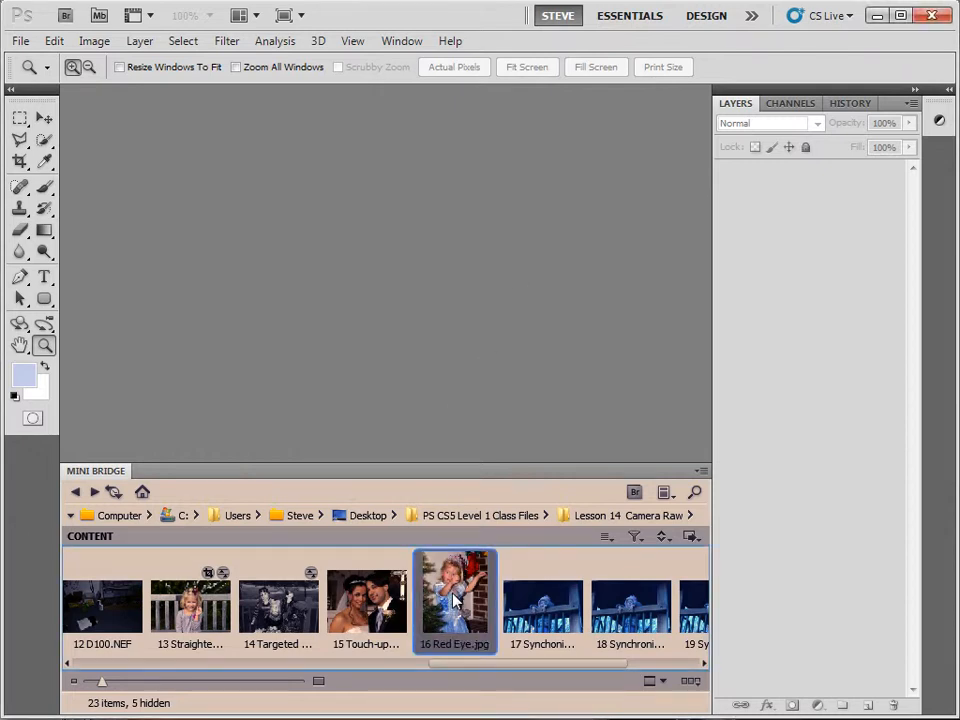
click(380, 597)
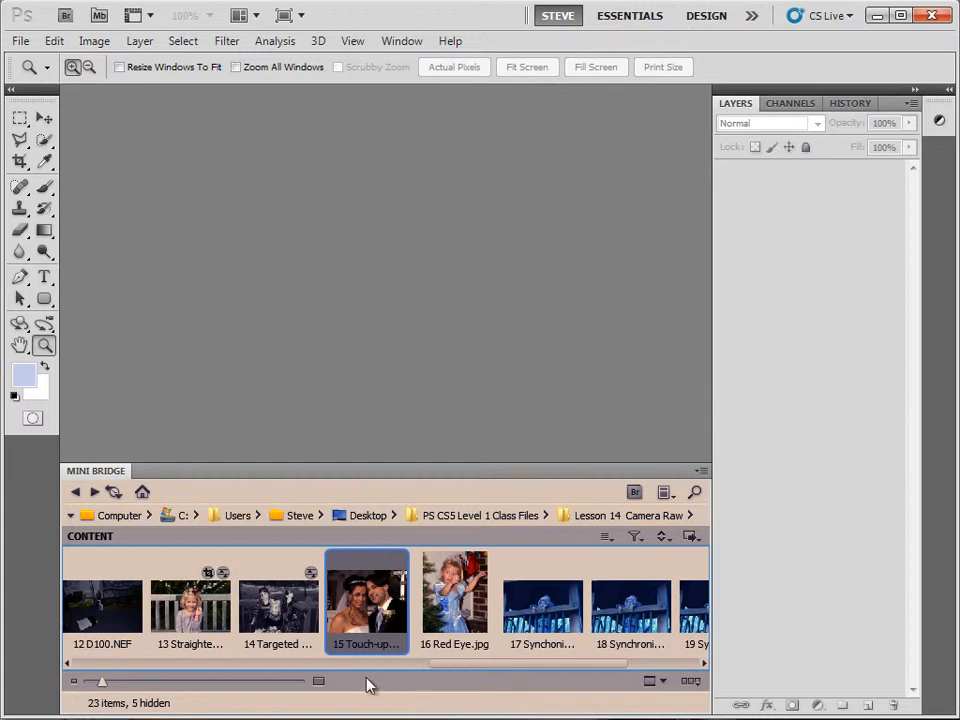
right_click(361, 561)
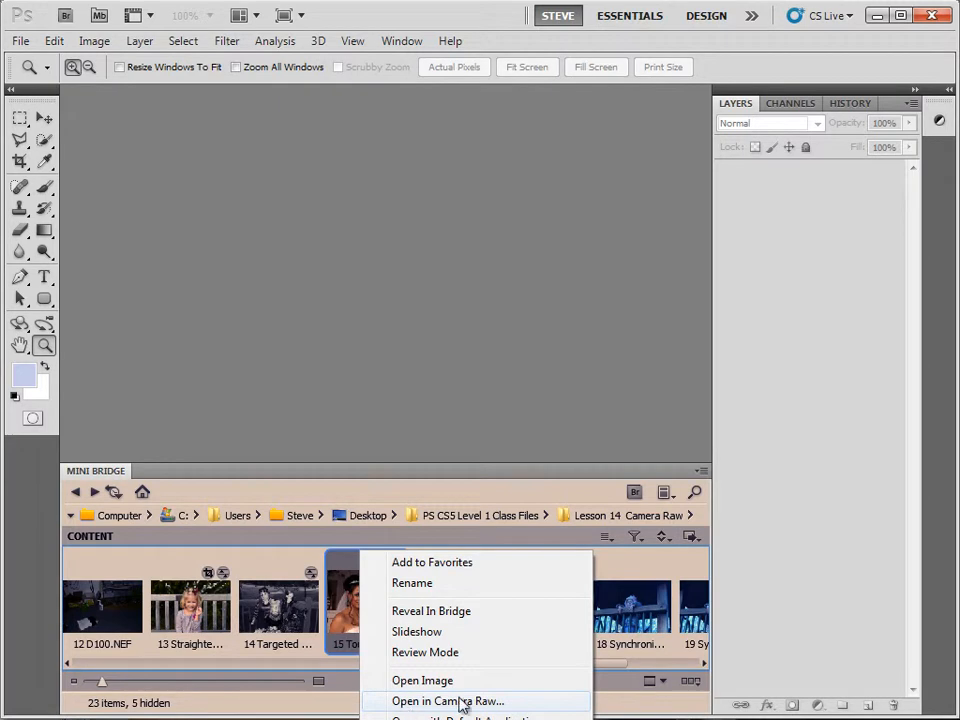
click(492, 702)
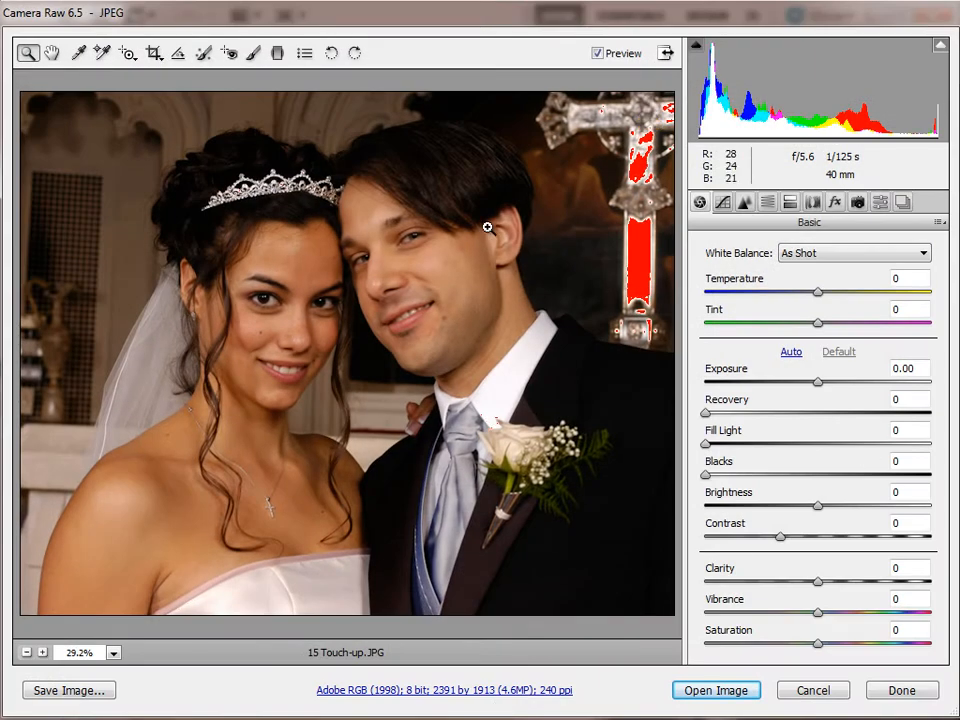
Step: Place a Heal-type Spot Removal spot between the bride's eyebrows and move its source higher on her forehead
double_click(30, 55)
drag(163, 189, 356, 251)
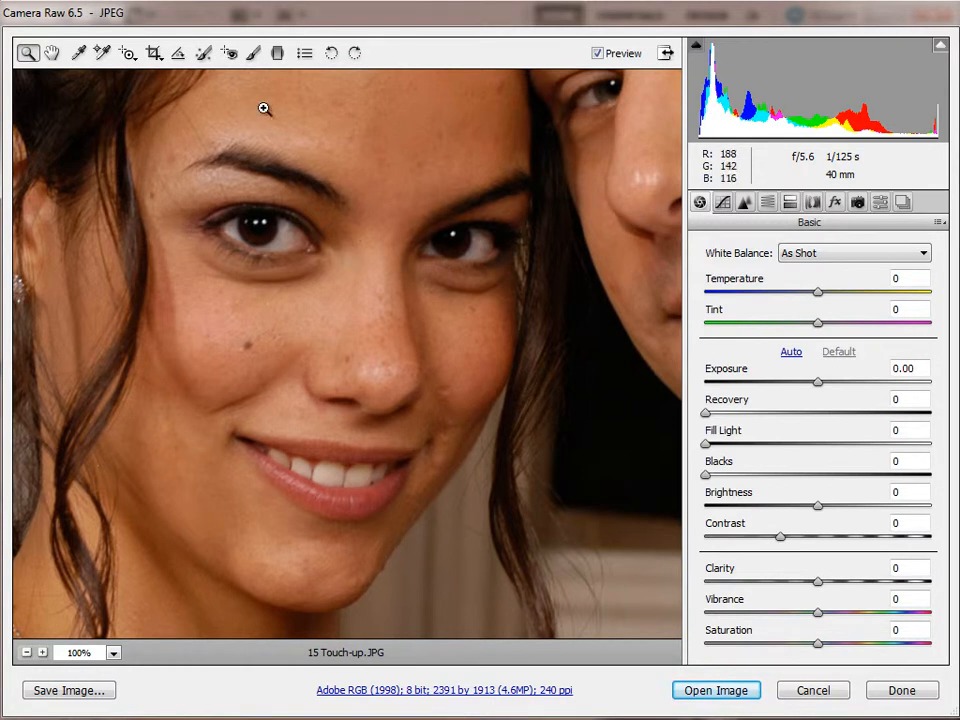
click(204, 54)
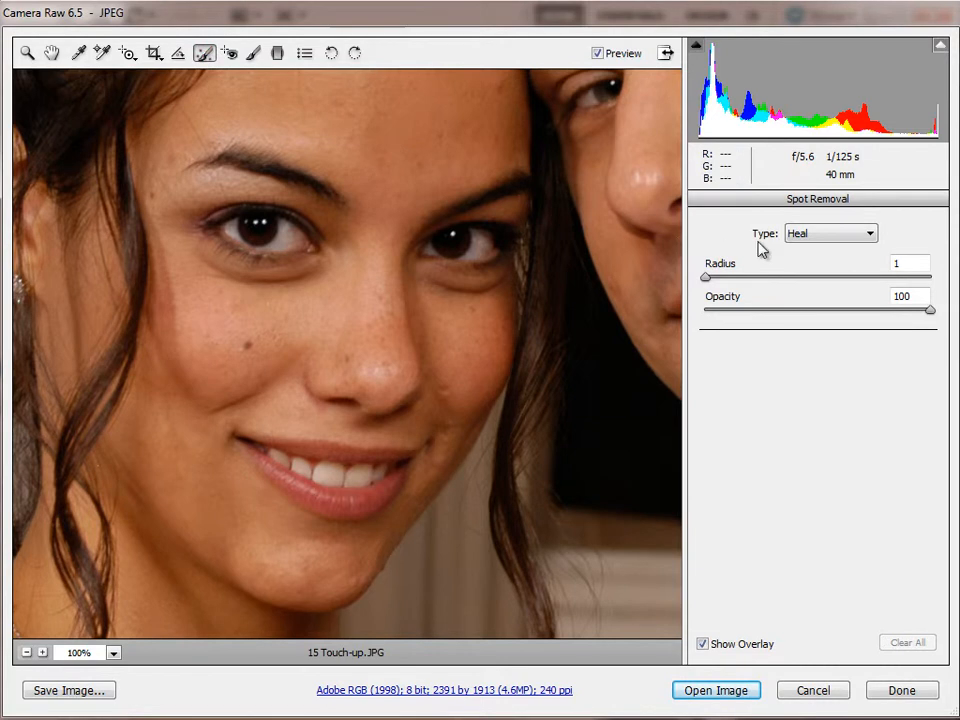
click(836, 244)
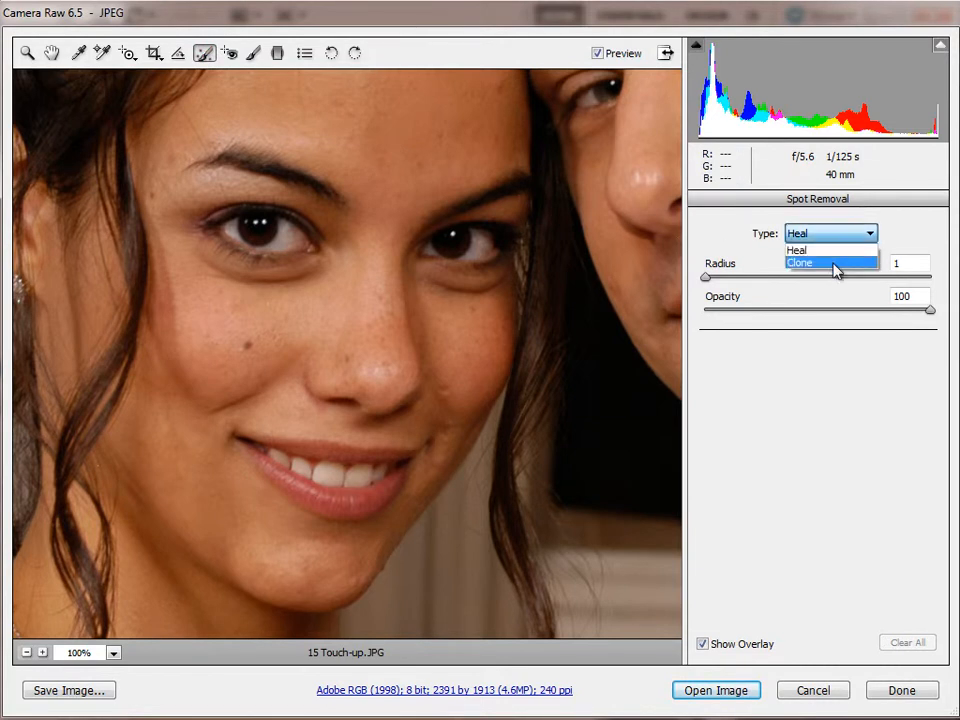
click(826, 252)
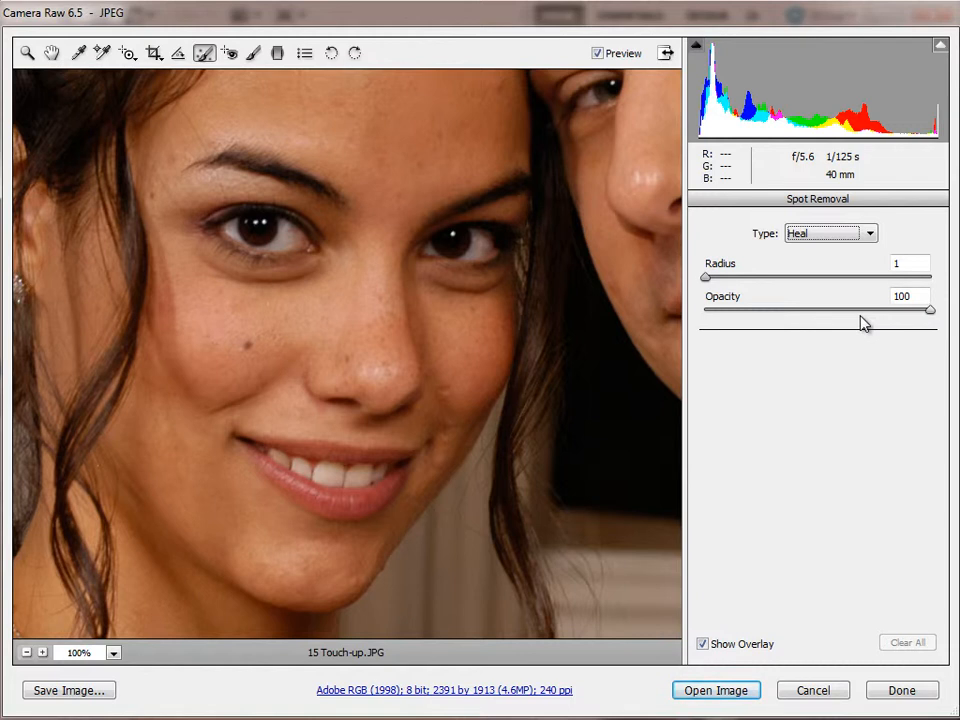
click(386, 189)
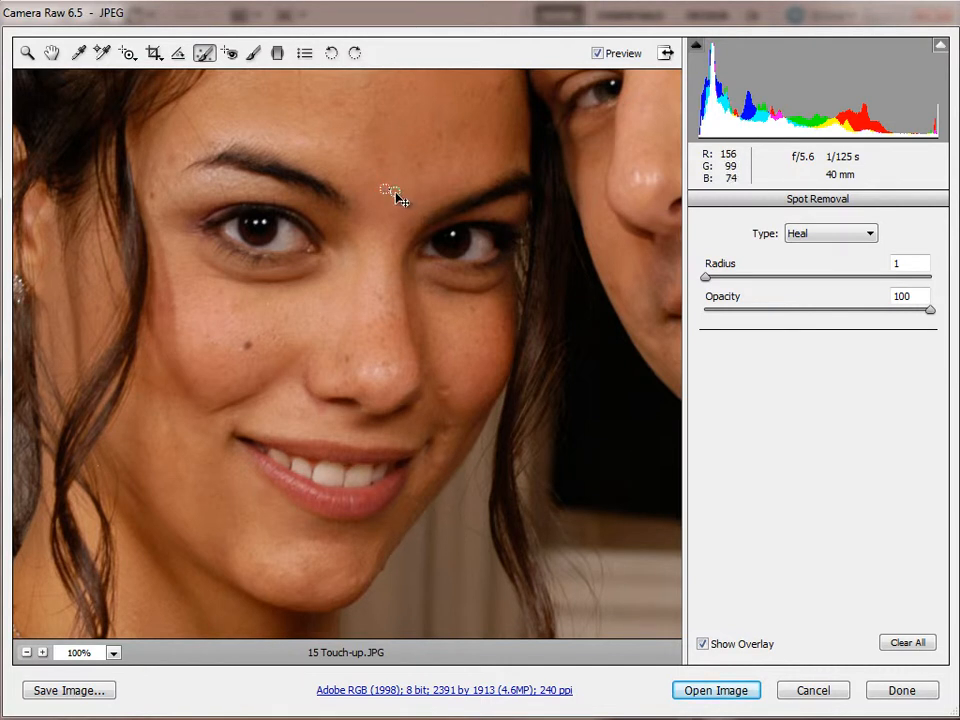
drag(399, 194, 413, 133)
Step: Set the spot's radius to 4 and move it over the mole on the bride's cheek
click(707, 279)
drag(707, 279, 712, 283)
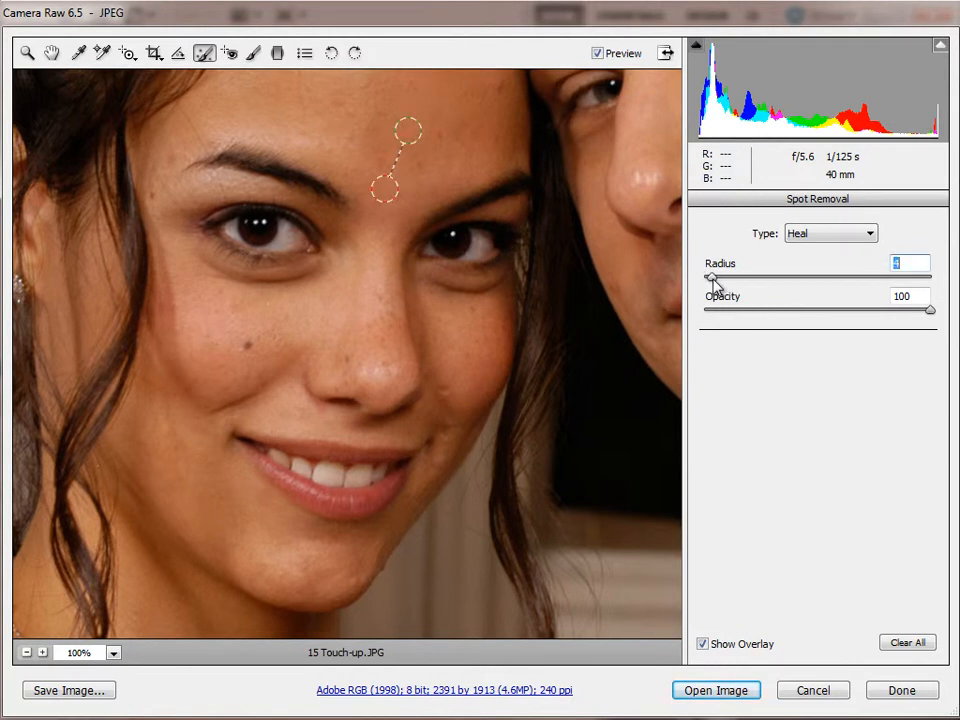
mouse_move(392, 194)
mouse_down()
mouse_move(300, 324)
mouse_move(251, 347)
mouse_up()
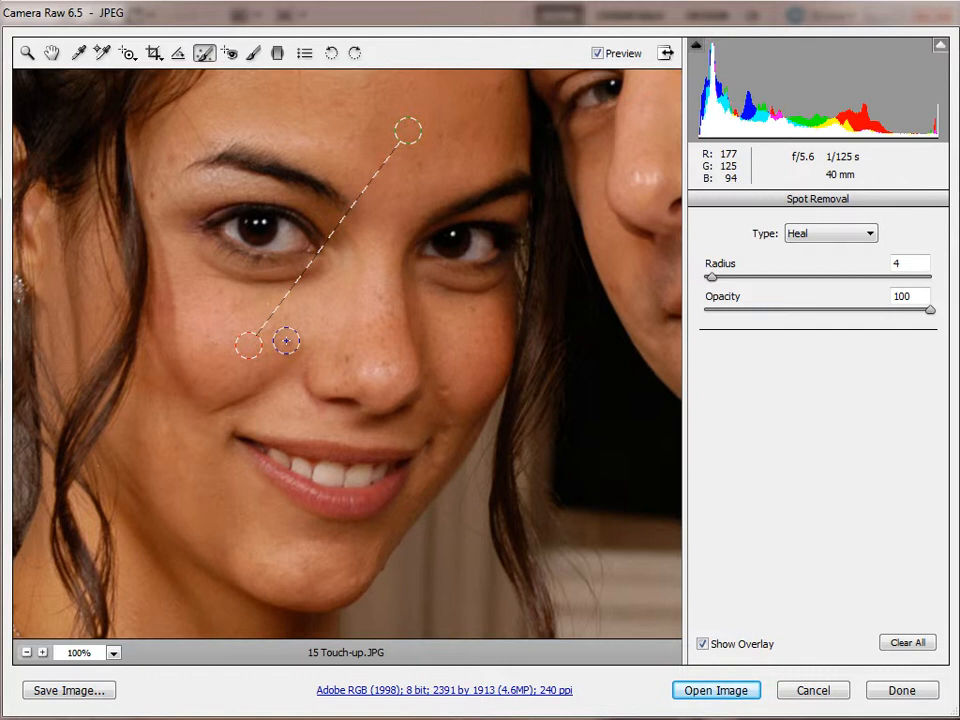
Step: Add a healing spot on the bride's forehead, move its source to mid-forehead and shift the spot beside her eyebrow's outer end
click(339, 138)
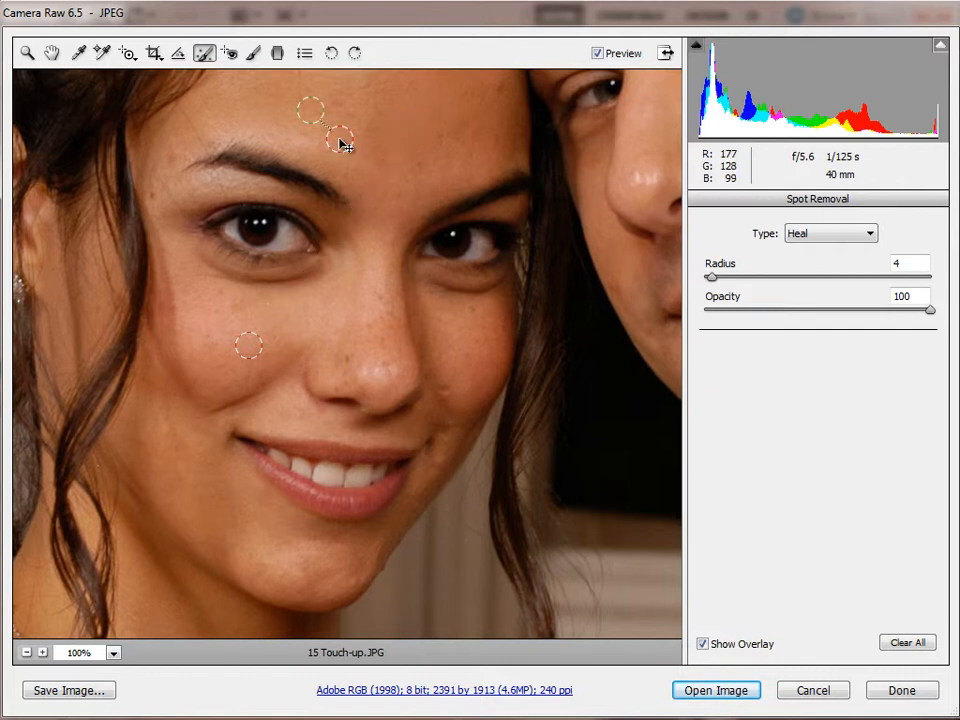
mouse_move(311, 111)
mouse_down()
mouse_move(439, 137)
mouse_move(405, 141)
mouse_up()
mouse_move(343, 144)
mouse_down()
mouse_move(159, 161)
mouse_move(173, 162)
mouse_up()
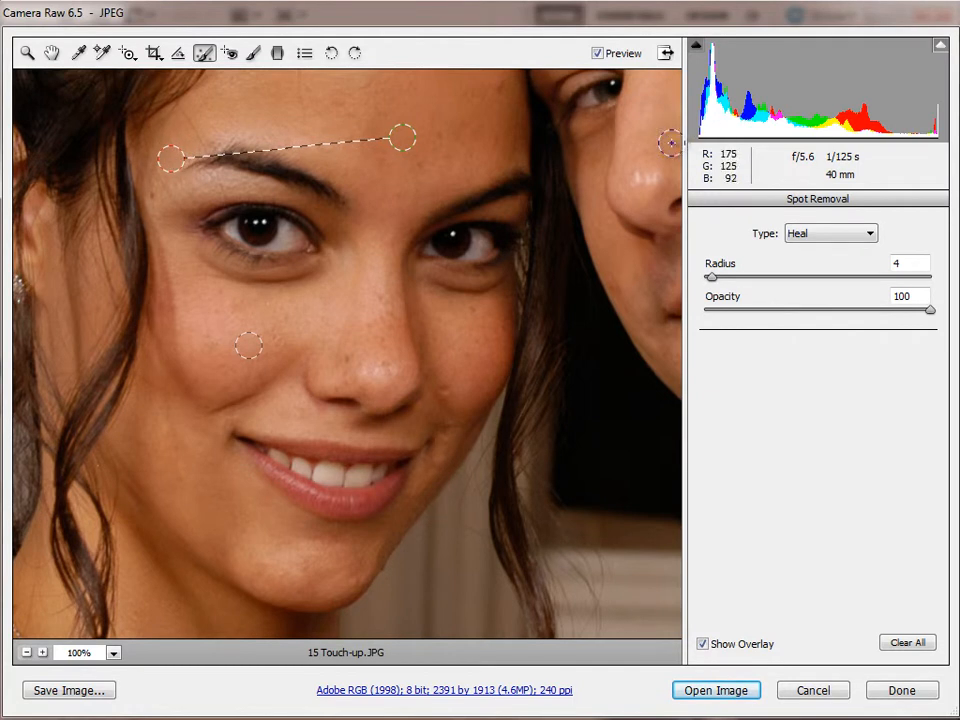
Step: Heal a blemish on the bride's forehead near the hairline beside the groom, sampling clean skin from mid-forehead
click(450, 97)
mouse_move(424, 137)
mouse_down()
mouse_move(418, 246)
mouse_move(434, 235)
mouse_move(398, 231)
mouse_move(493, 199)
mouse_up()
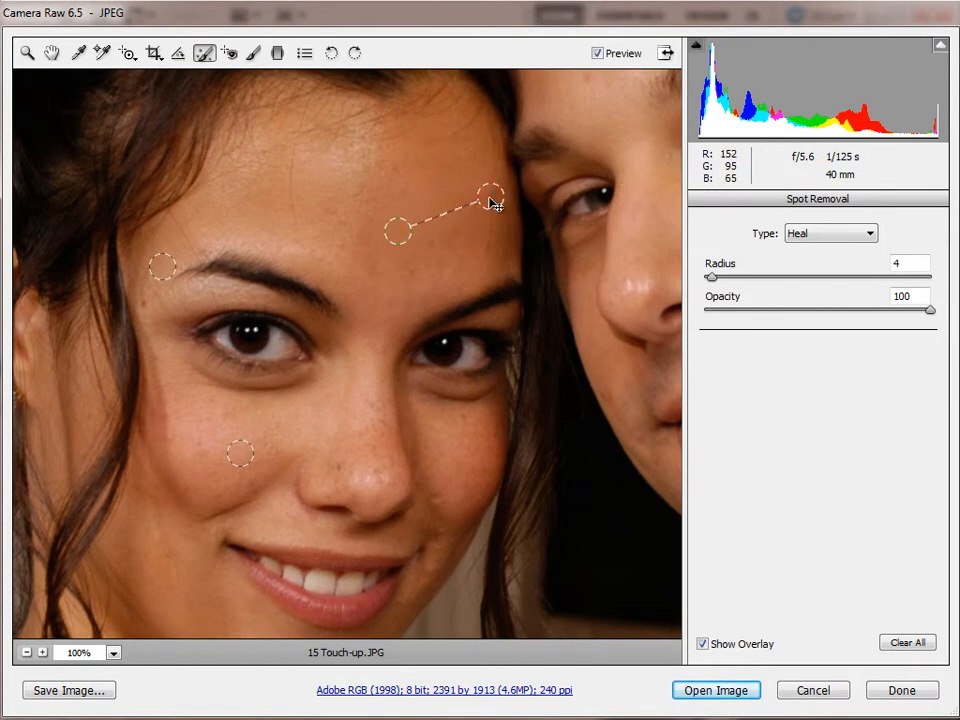
click(479, 286)
drag(479, 286, 476, 279)
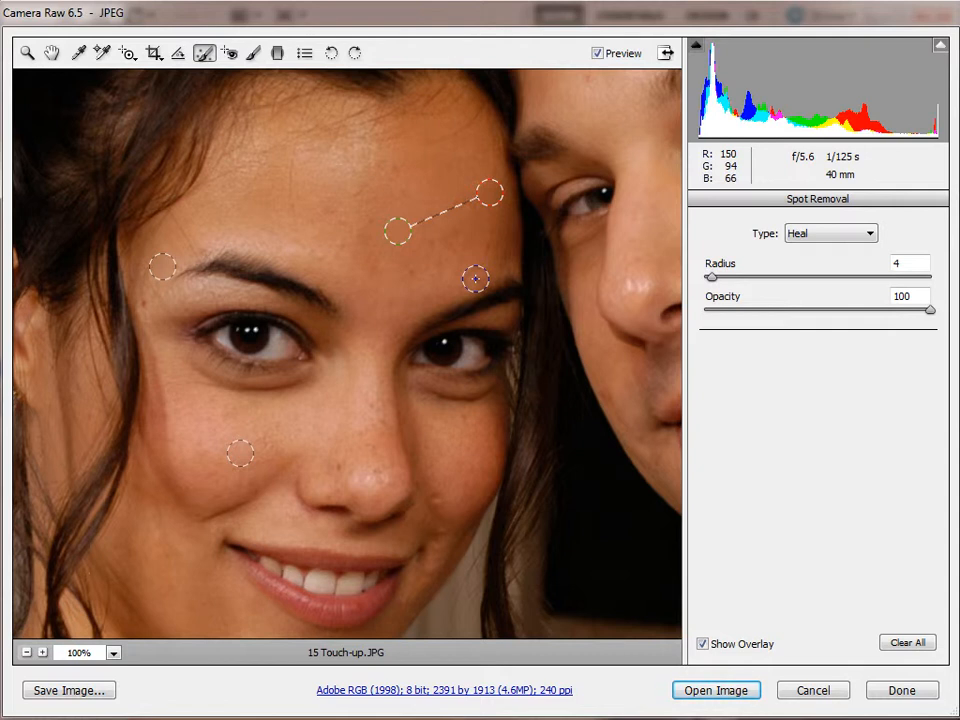
Step: Try an opacity of 34 on the hairline healing spot, restore it to 100 and view the skin without overlays
drag(930, 311, 779, 315)
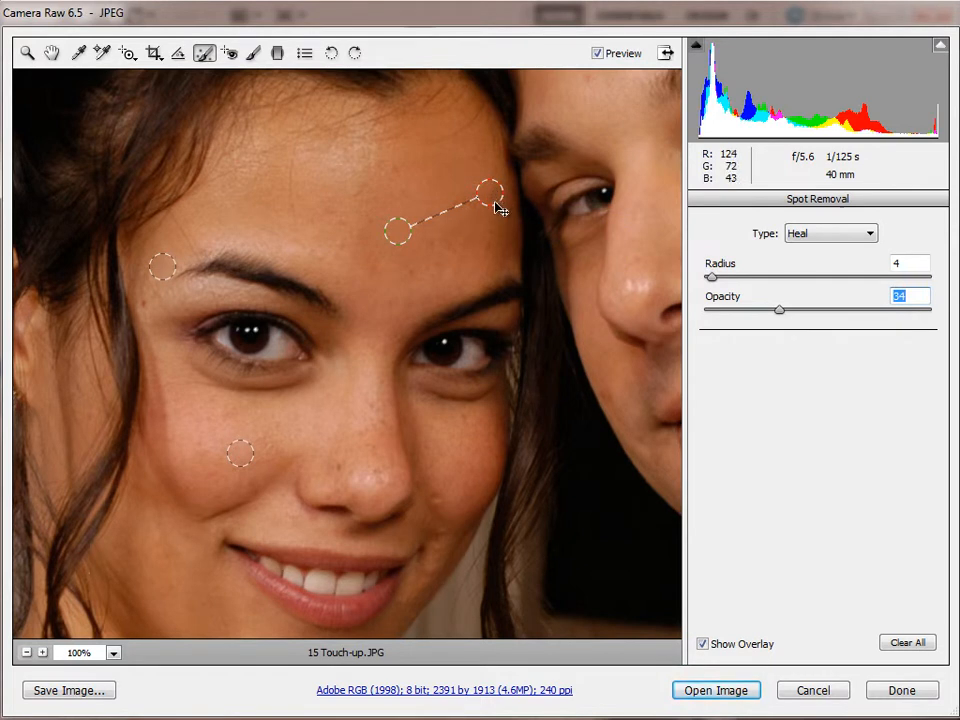
drag(784, 315, 936, 317)
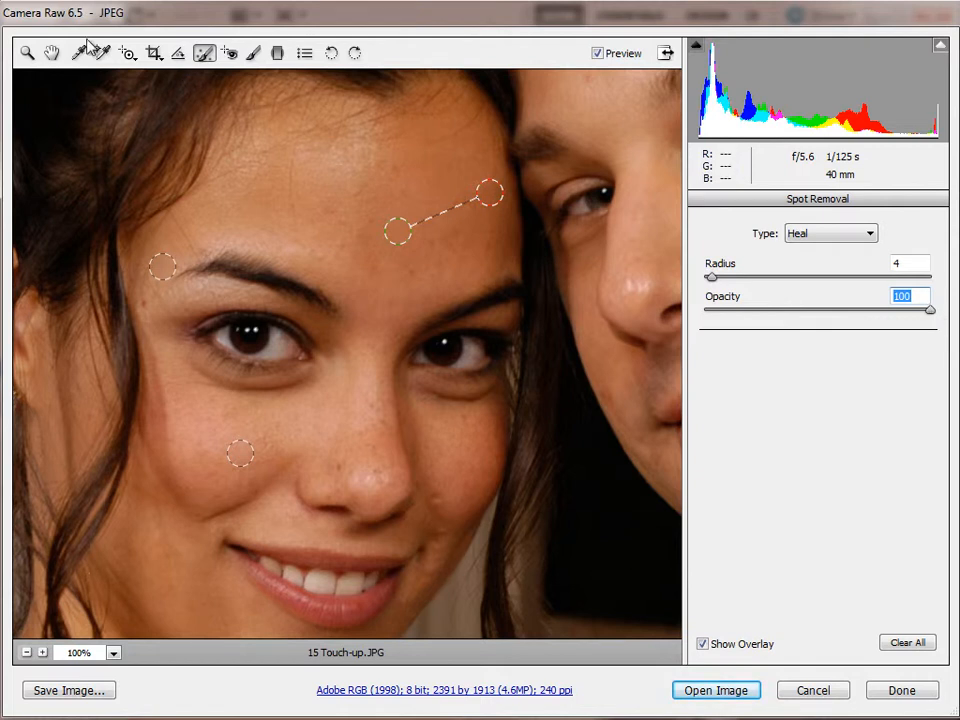
click(52, 53)
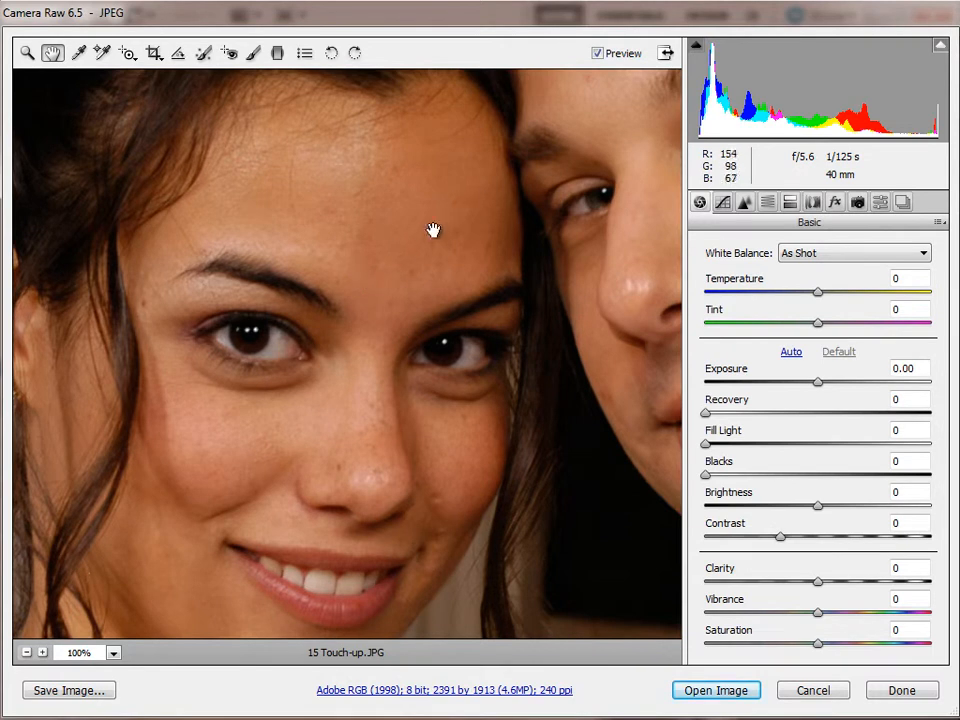
Step: Delete the healing spot beside the outer end of the bride's eyebrow
click(205, 54)
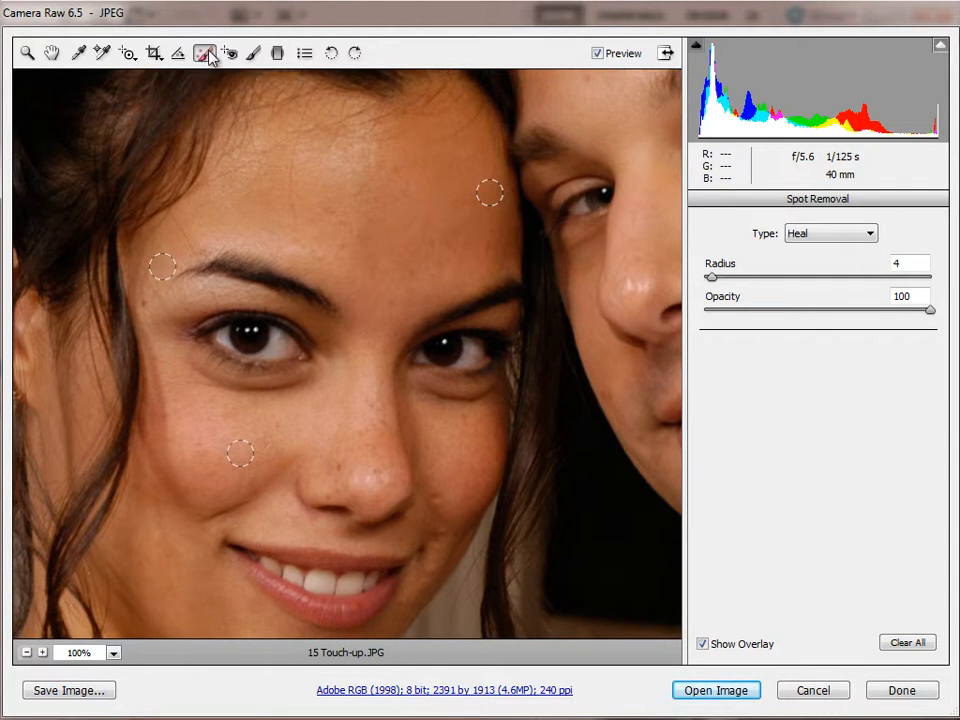
click(166, 269)
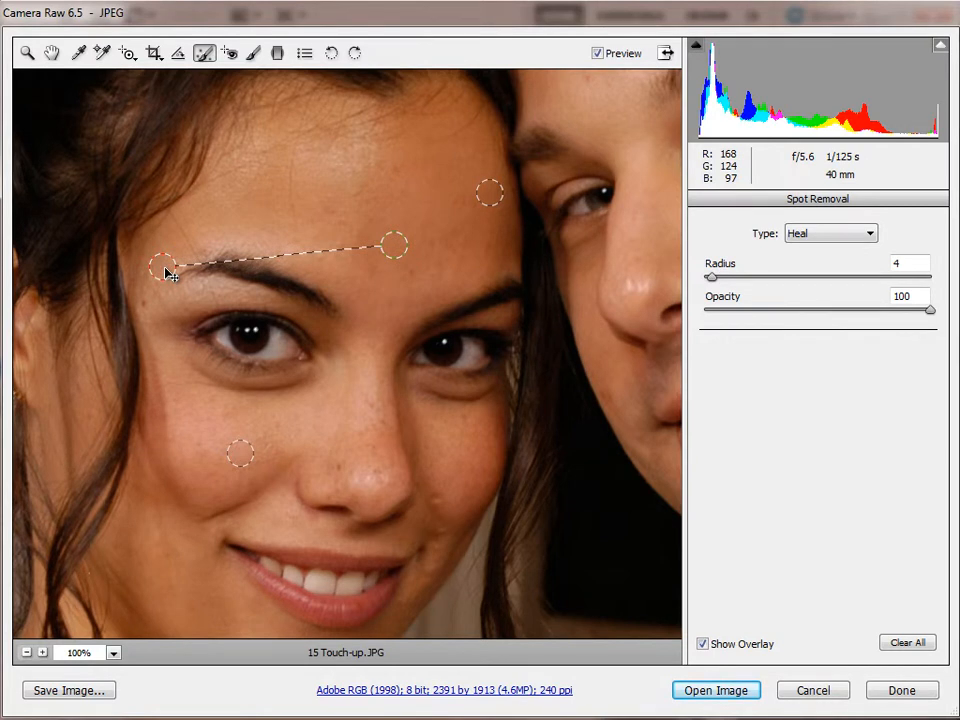
key(Delete)
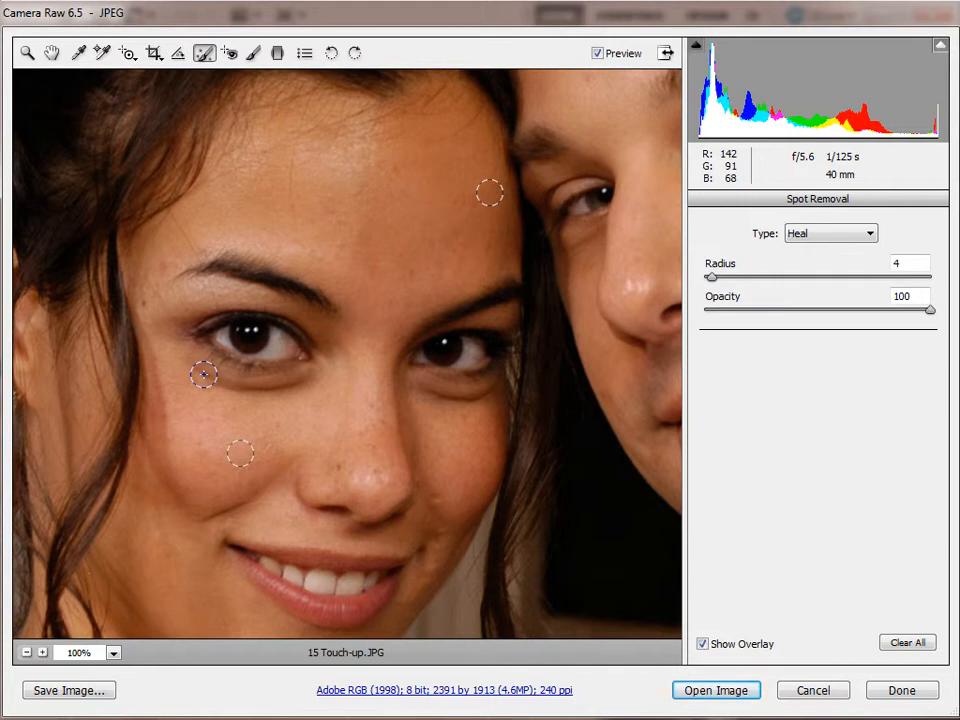
Step: Change the cheek spot to Clone, move it to mid-forehead and place its source over the cheek mole to duplicate the mole
click(241, 455)
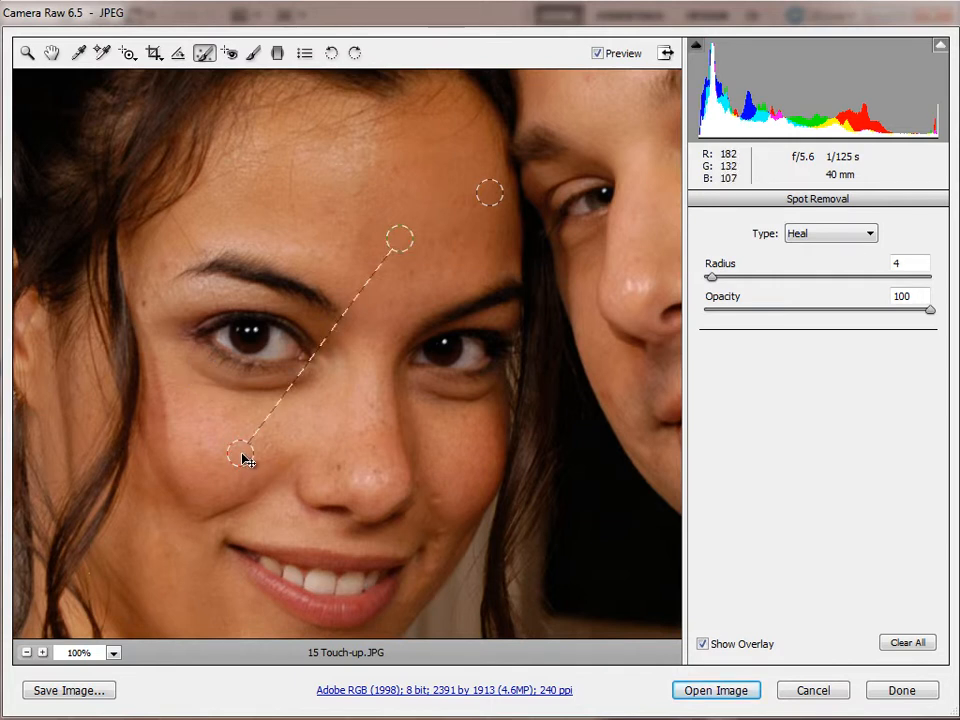
click(804, 236)
click(812, 267)
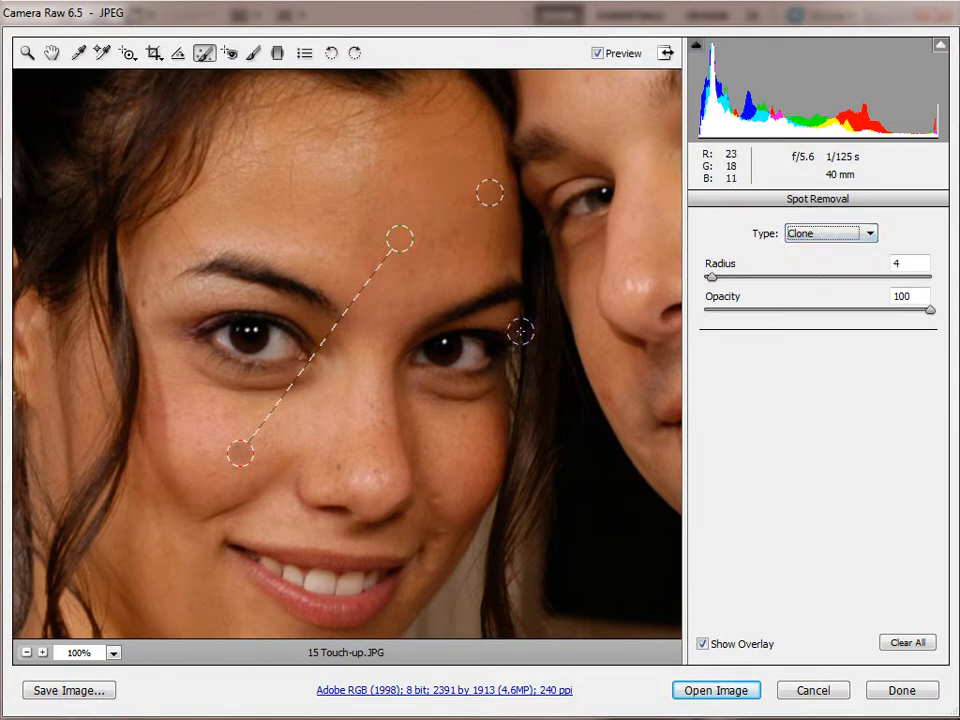
drag(251, 456, 336, 229)
drag(405, 244, 249, 459)
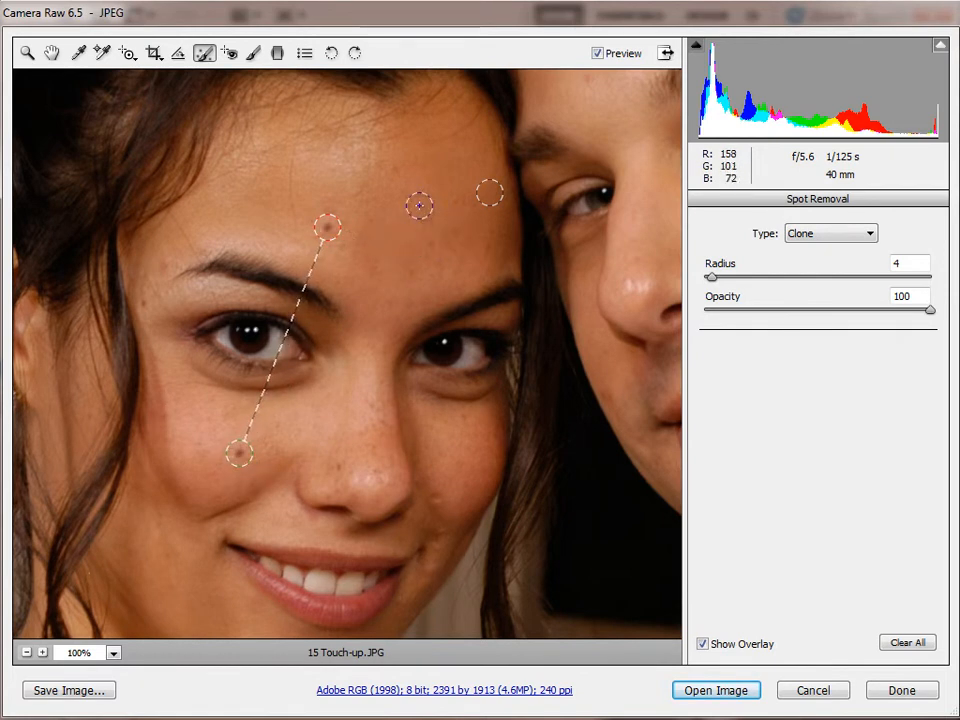
drag(329, 226, 402, 248)
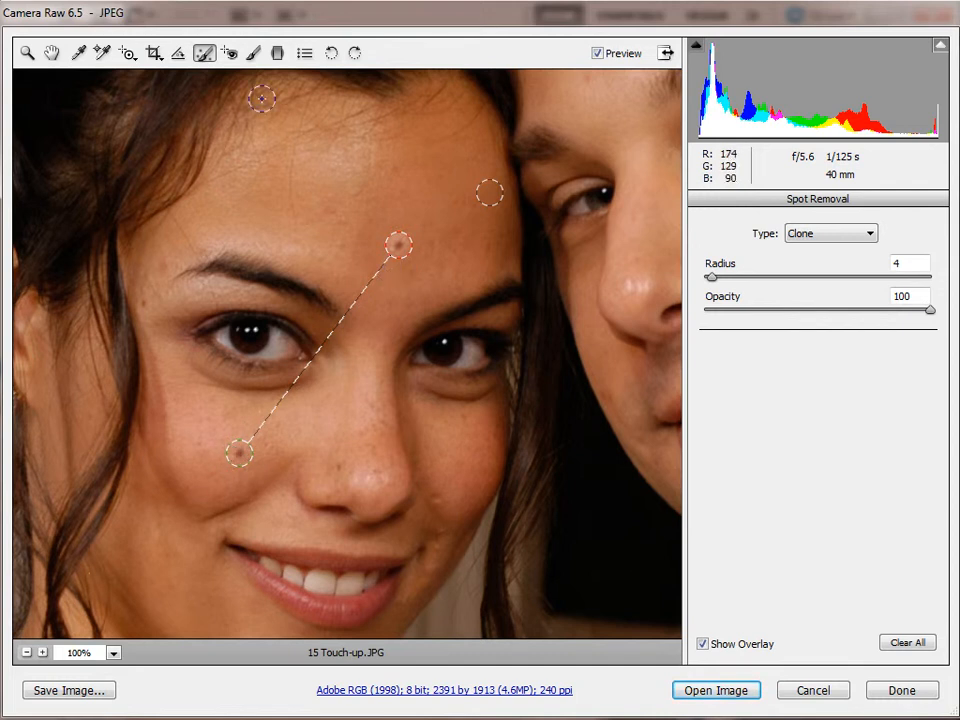
Step: Check the cloned mole without overlays and finish the Camera Raw edits, keeping the changes
click(55, 54)
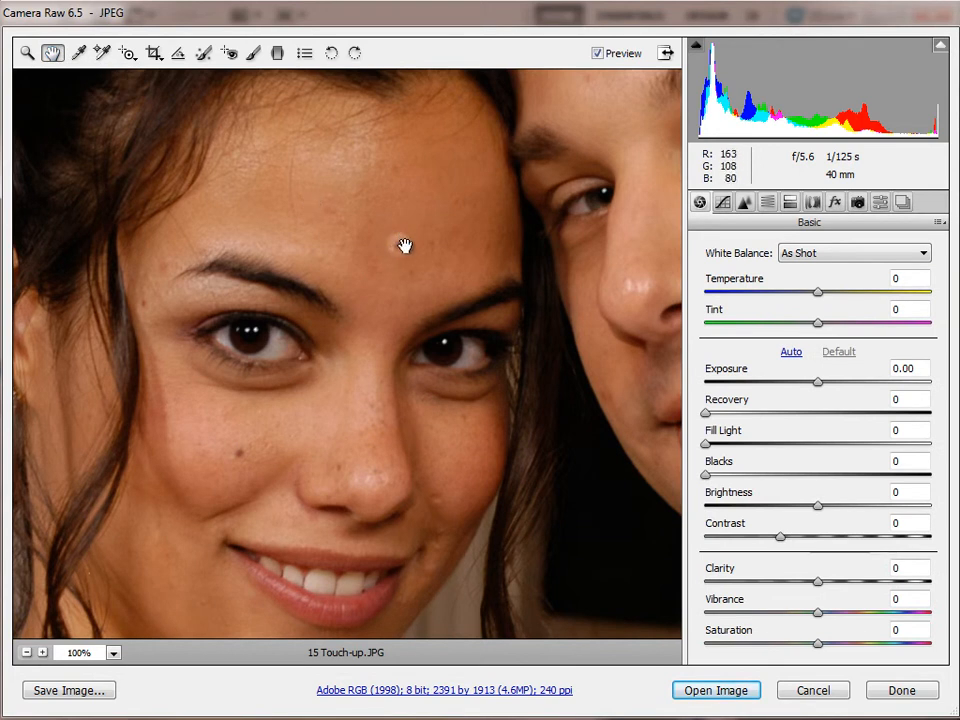
click(204, 53)
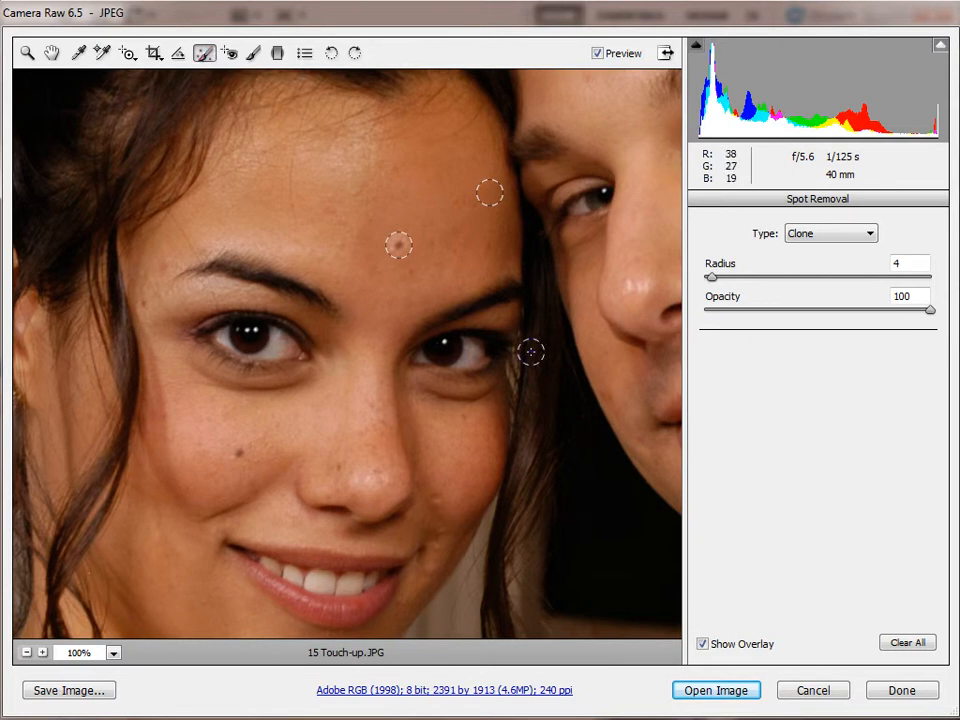
click(897, 690)
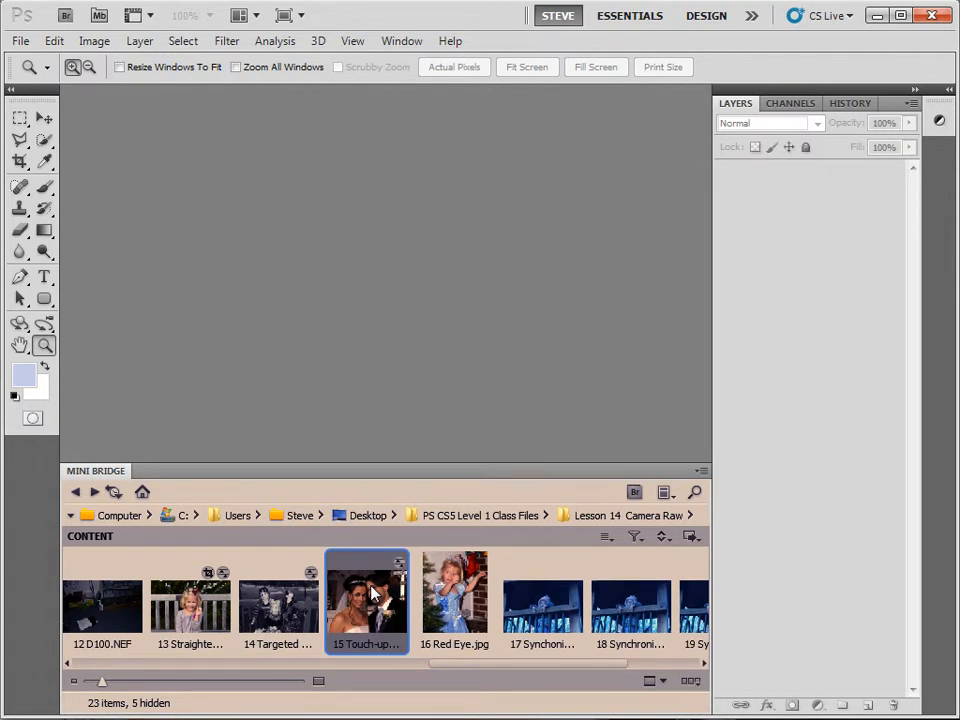
Step: Open the image 16 Red Eye.jpg in Camera Raw and activate the Red Eye Removal tool
right_click(454, 572)
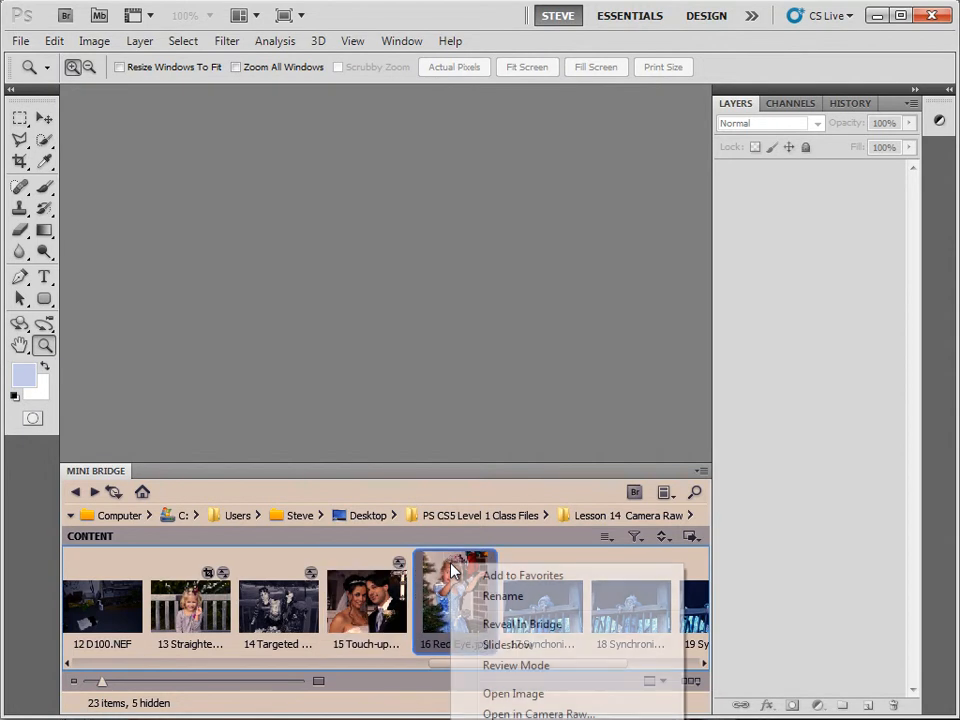
click(501, 713)
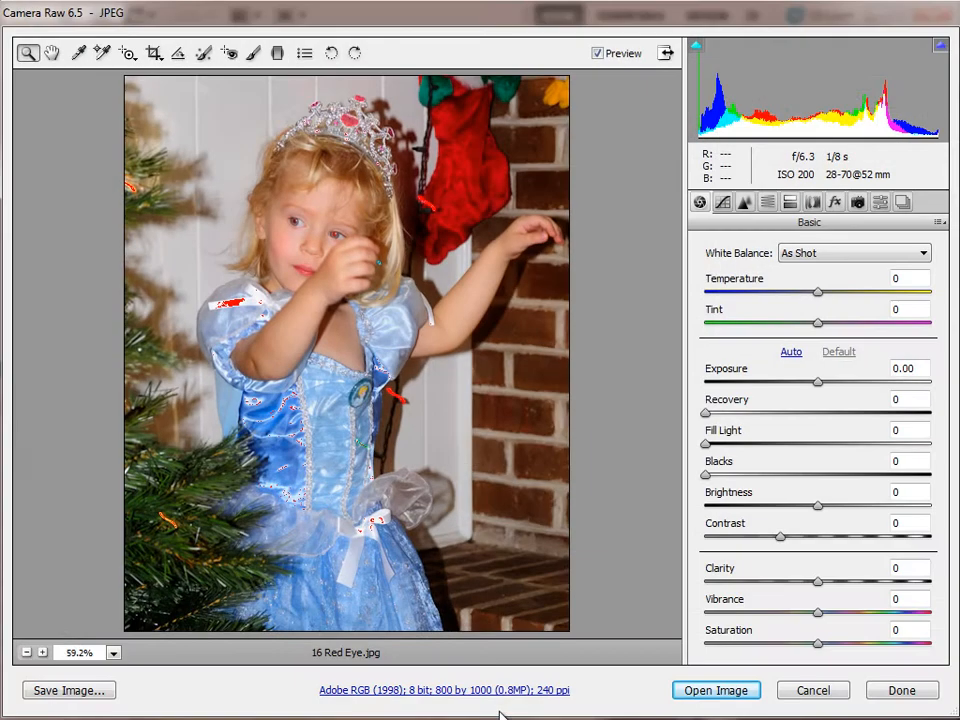
click(230, 55)
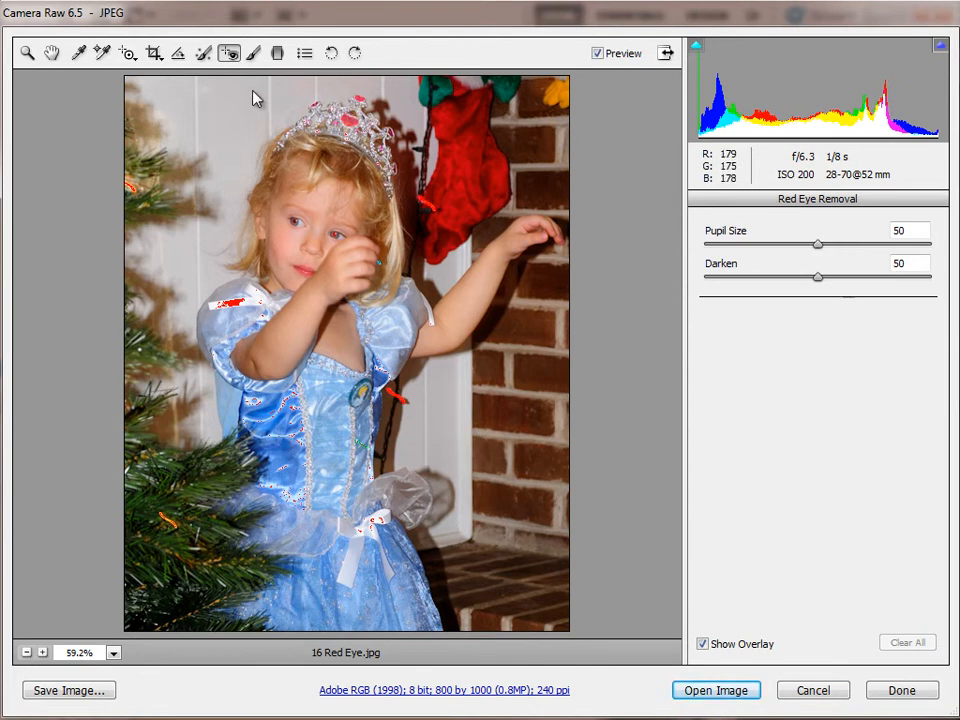
Step: Remove the red eye from both of the girl's eyes with Red Eye Removal, working at 100% magnification
double_click(27, 53)
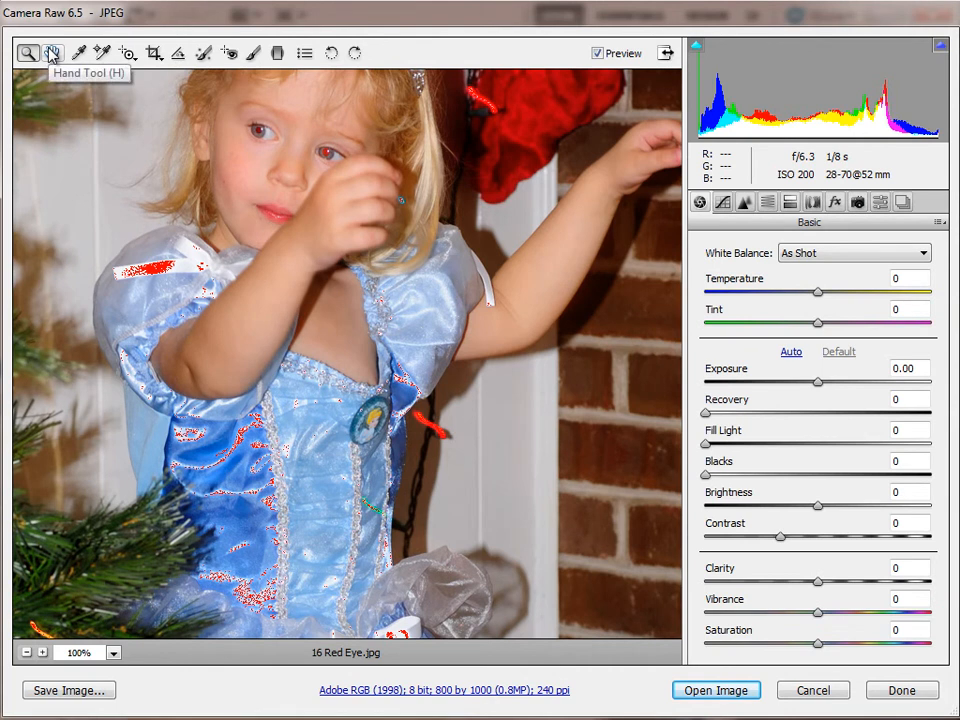
key(space)
drag(192, 151, 201, 239)
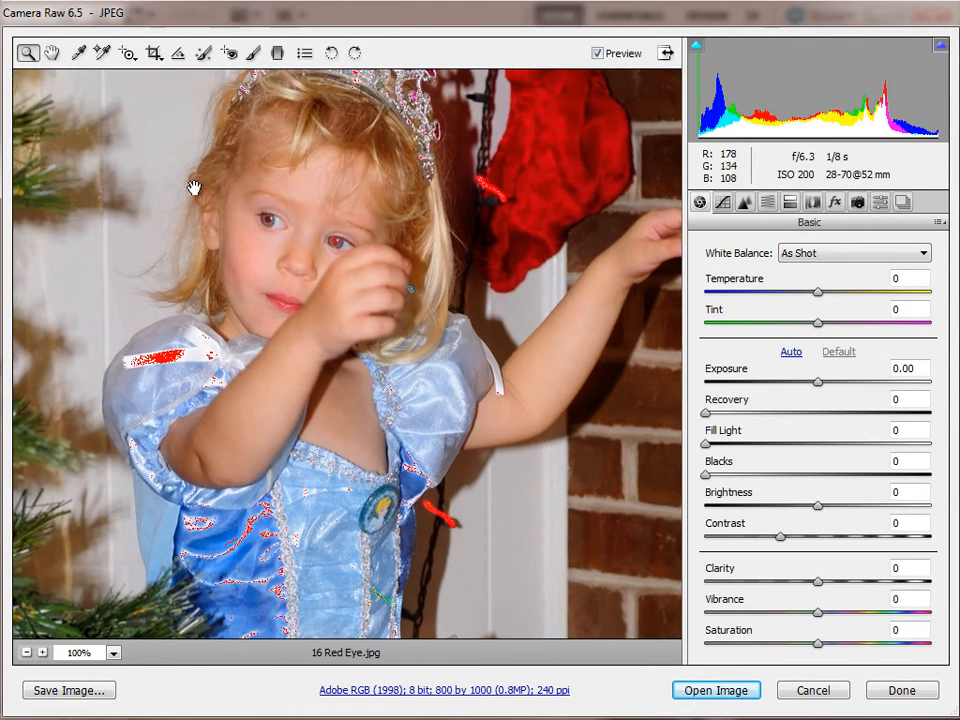
click(229, 54)
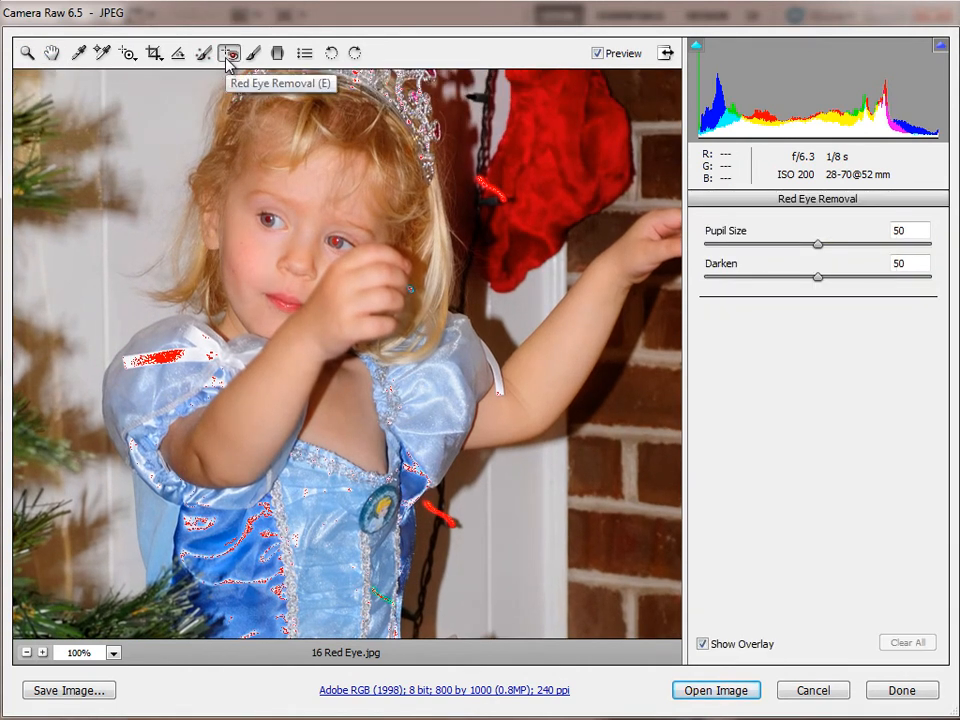
click(272, 226)
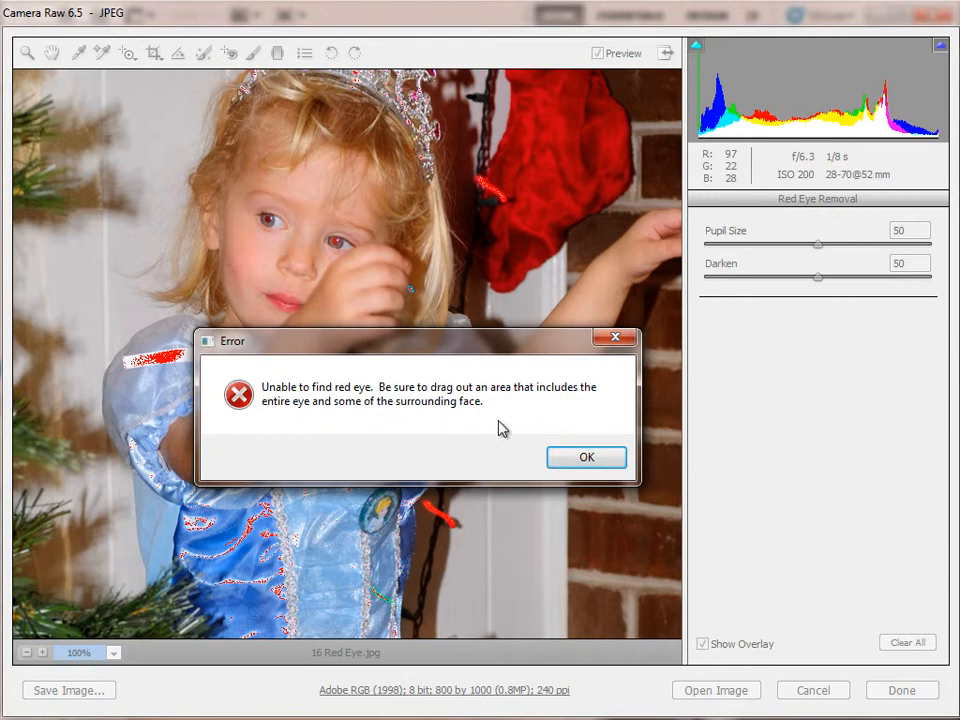
click(584, 457)
drag(259, 212, 353, 262)
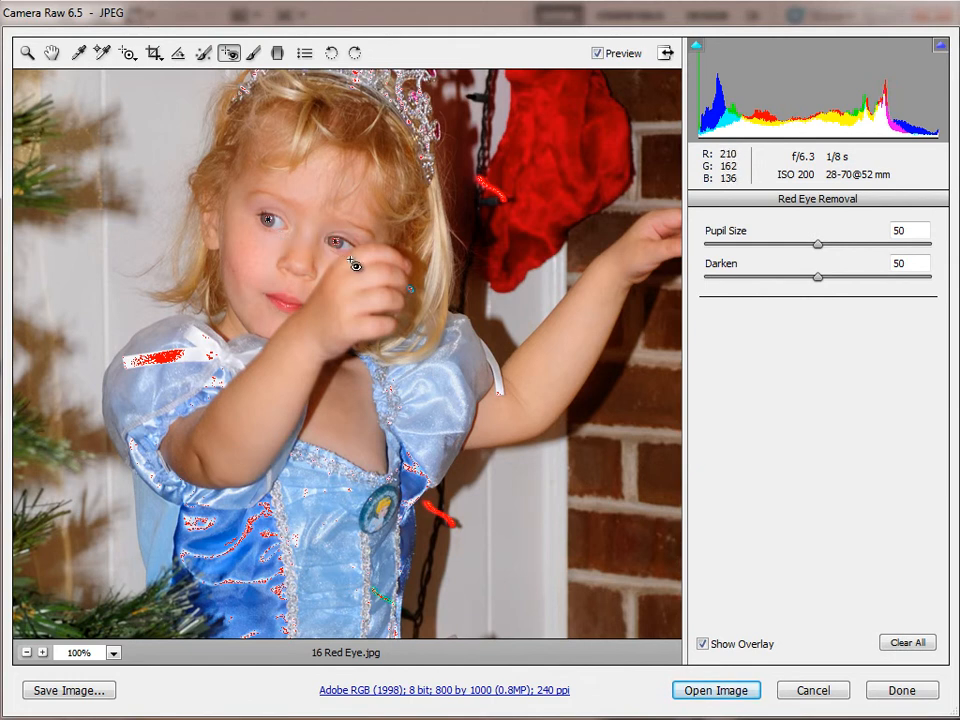
Step: Check the corrected eyes without overlays, then open the image in Photoshop and examine them at 100%
click(51, 53)
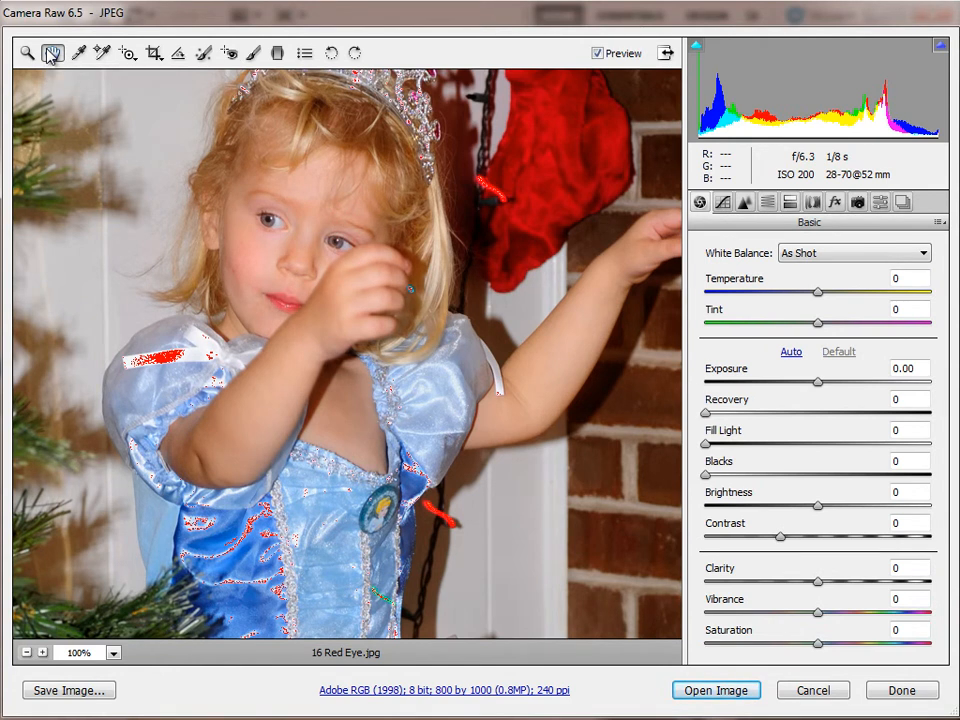
click(741, 690)
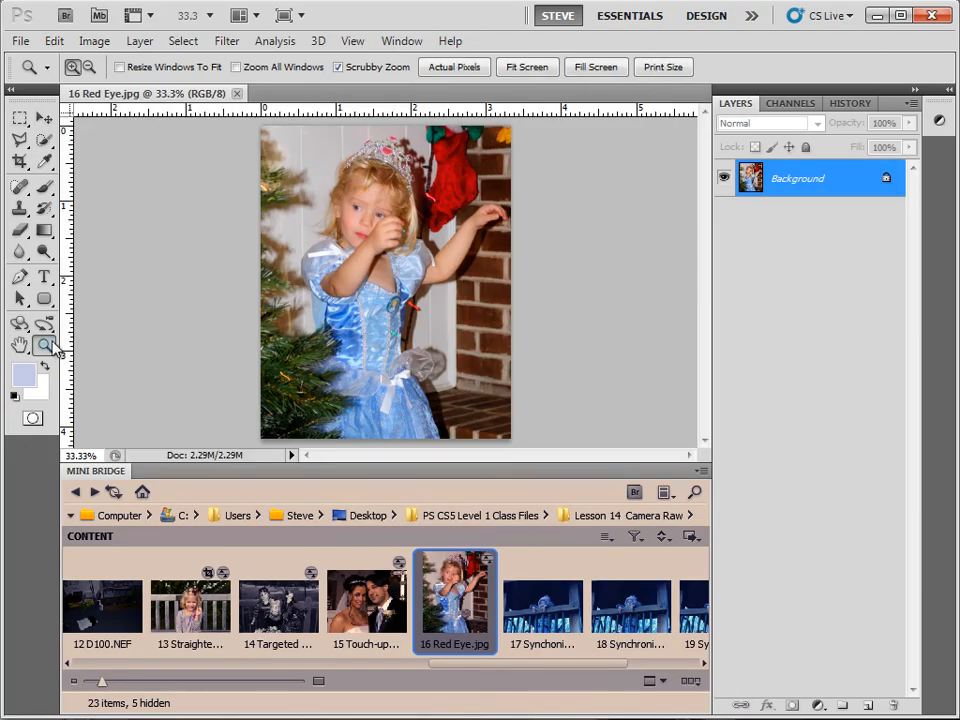
double_click(45, 346)
drag(279, 182, 286, 337)
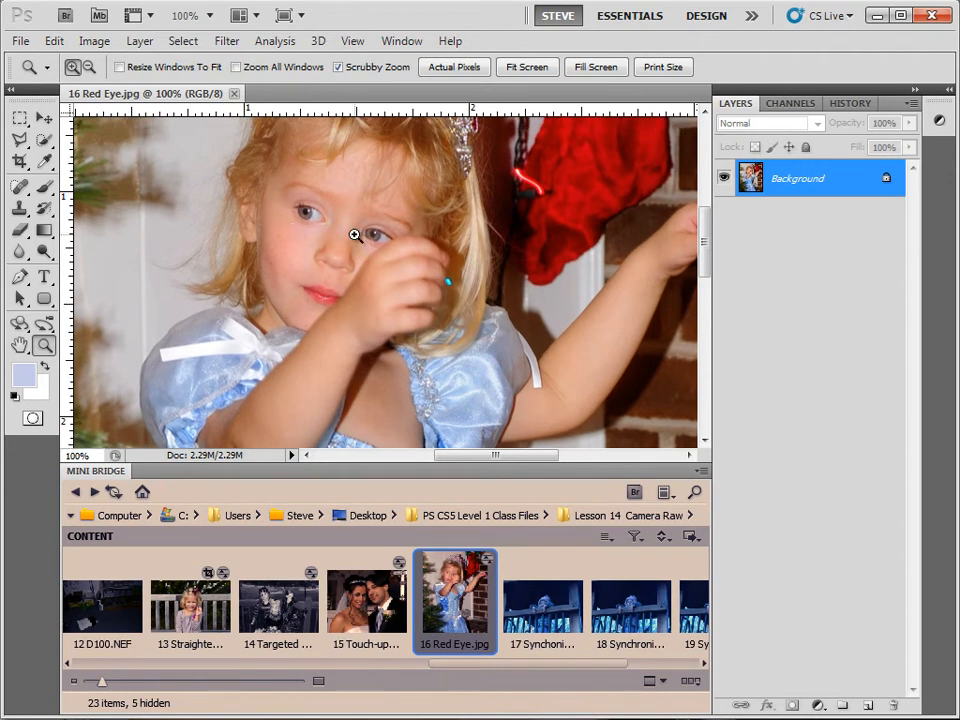
Step: Close the Photoshop document without saving and reopen 16 Red Eye.jpg in Camera Raw
click(234, 93)
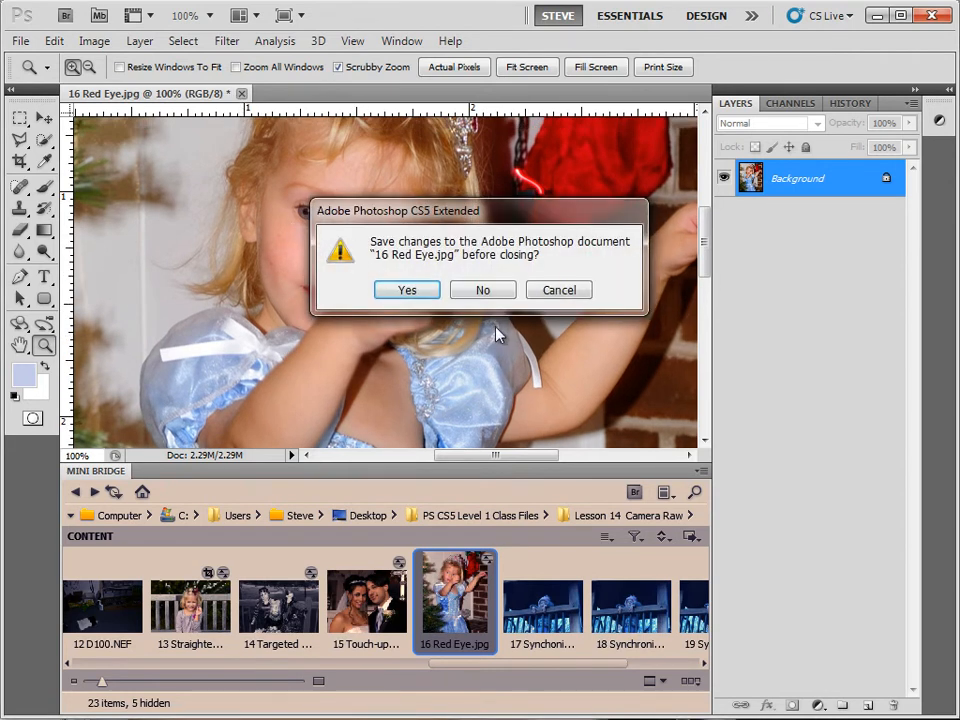
click(490, 291)
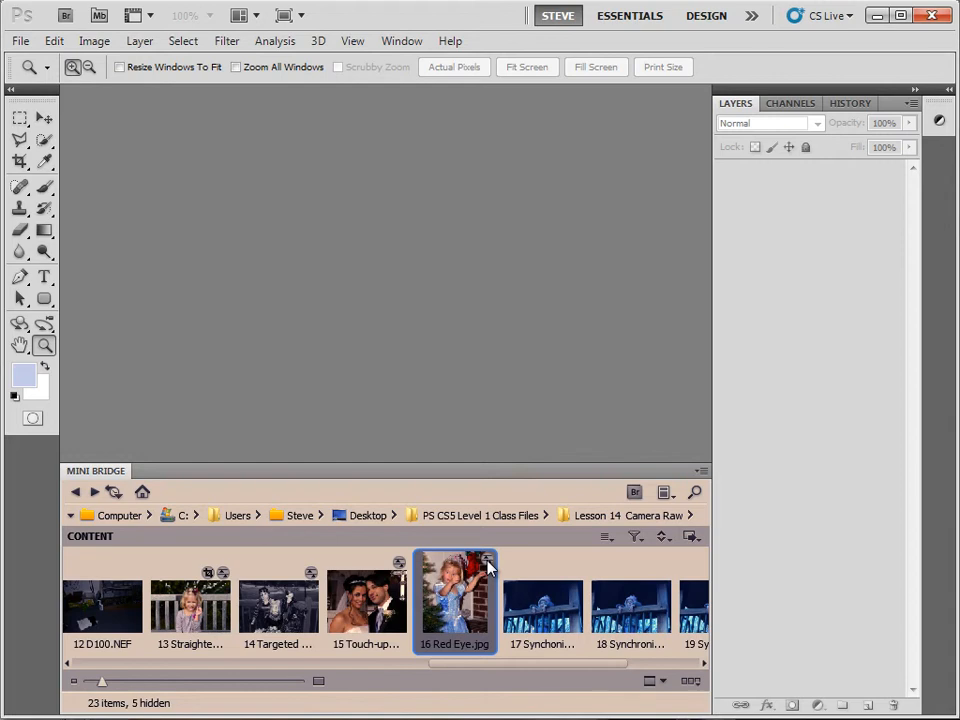
double_click(449, 601)
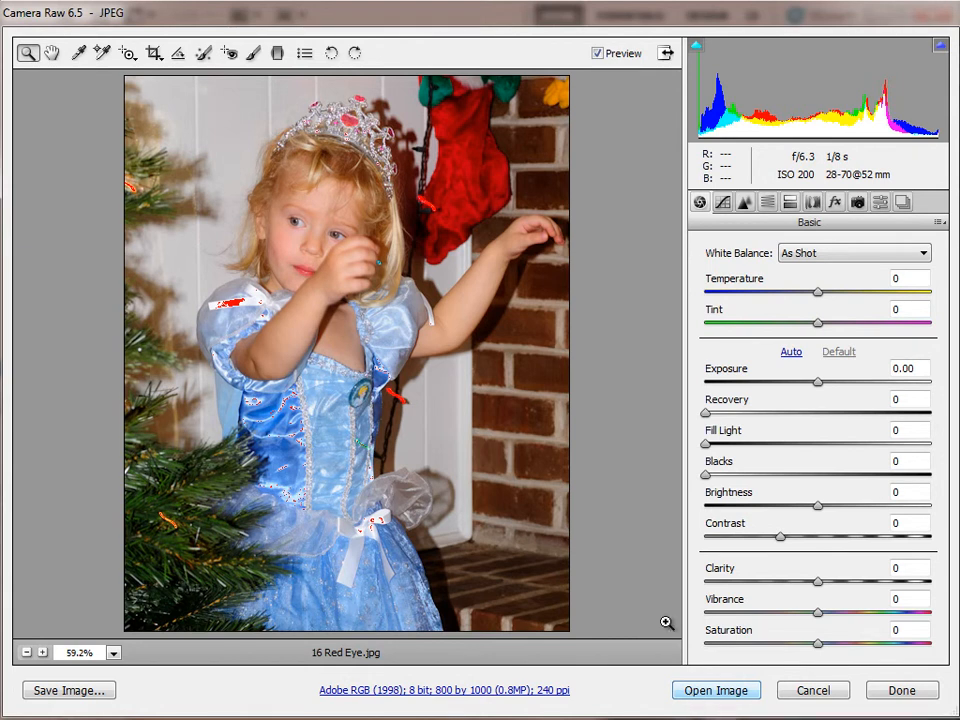
Step: Review the JPEG handling options in the Camera Raw preferences, keeping Automatically open JPEGs with settings, and finish the Camera Raw session
click(305, 55)
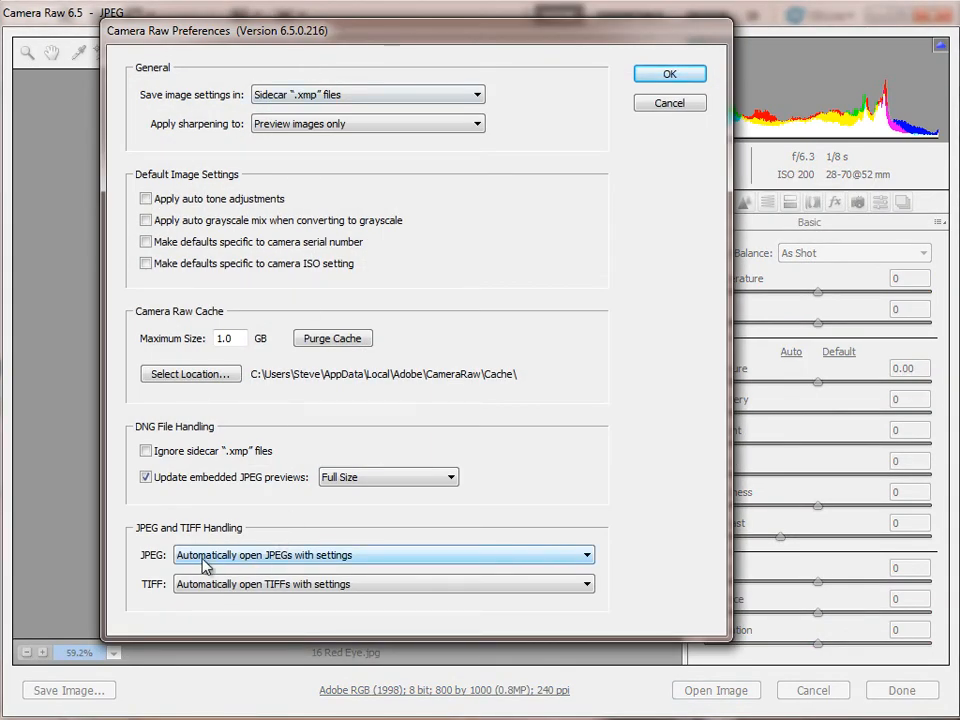
click(362, 566)
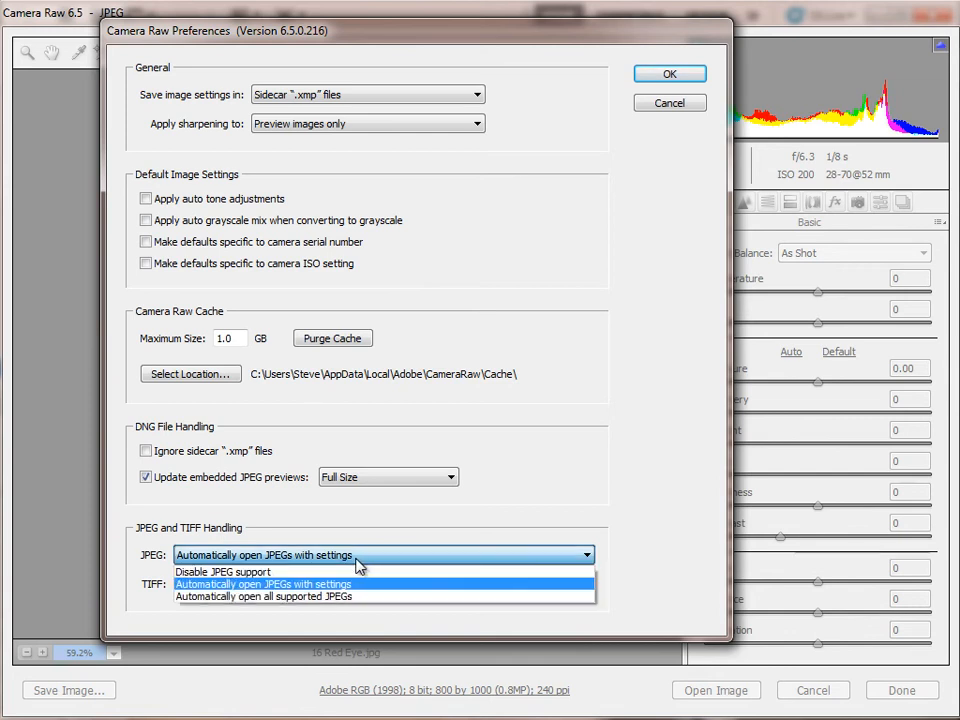
click(270, 558)
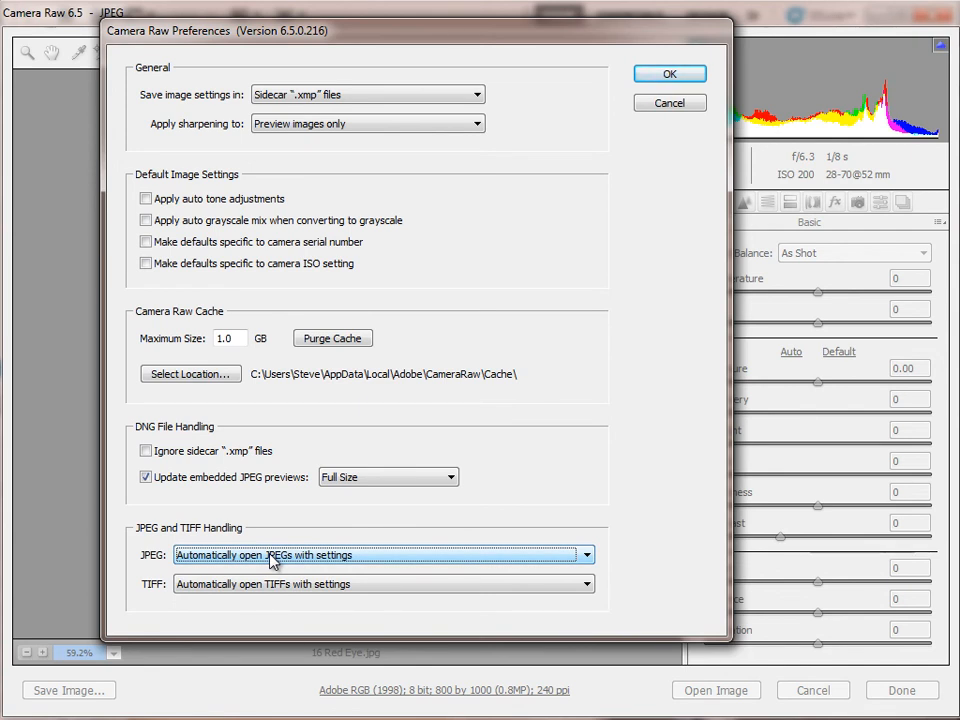
click(668, 75)
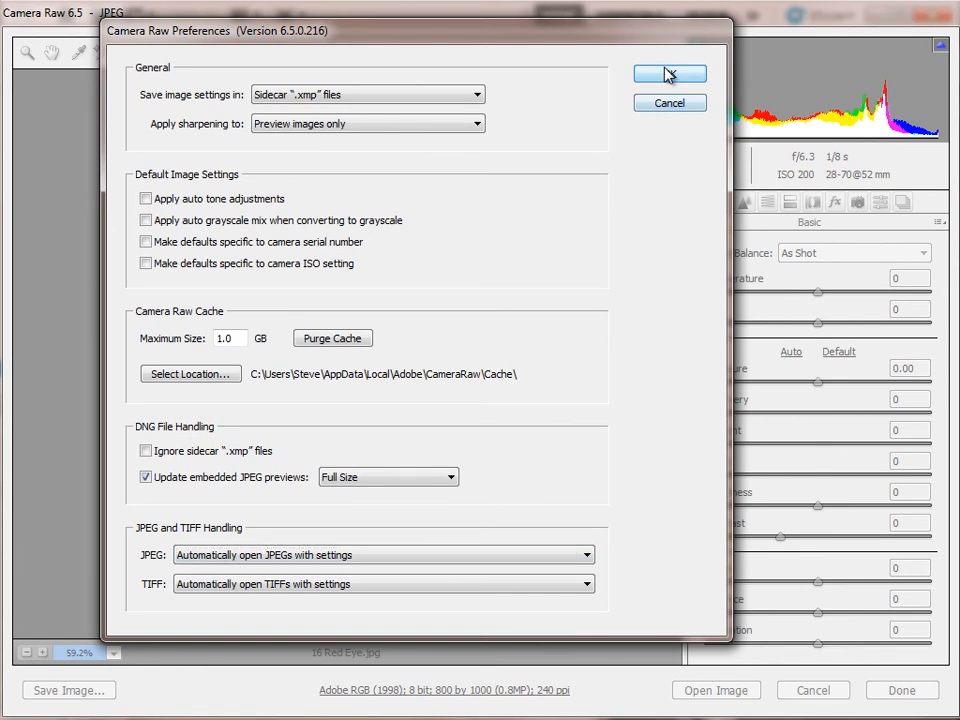
click(668, 75)
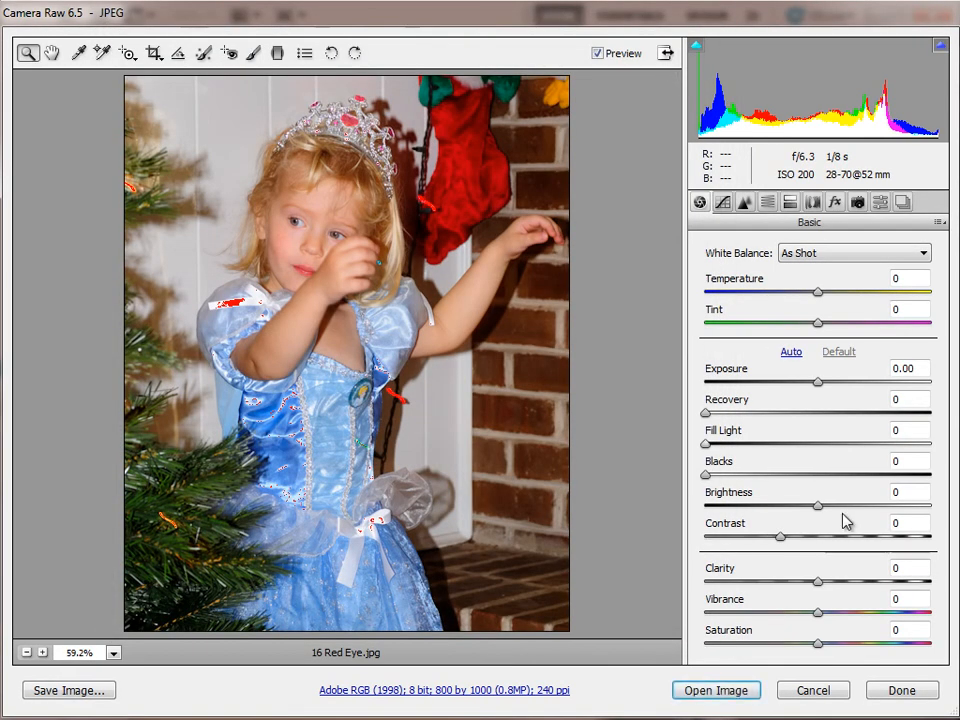
click(905, 690)
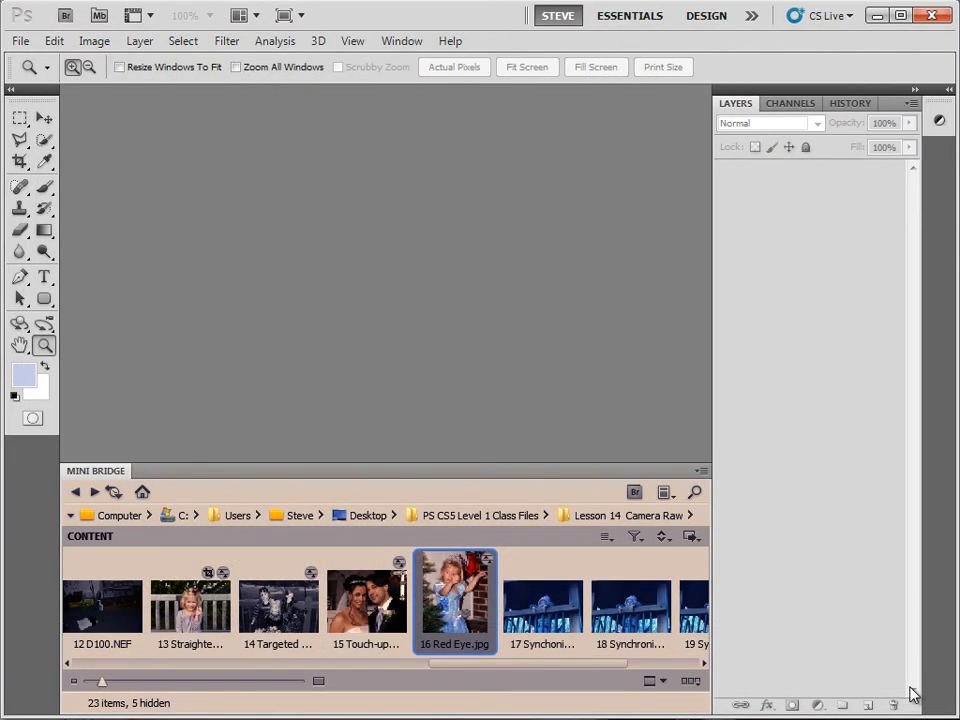